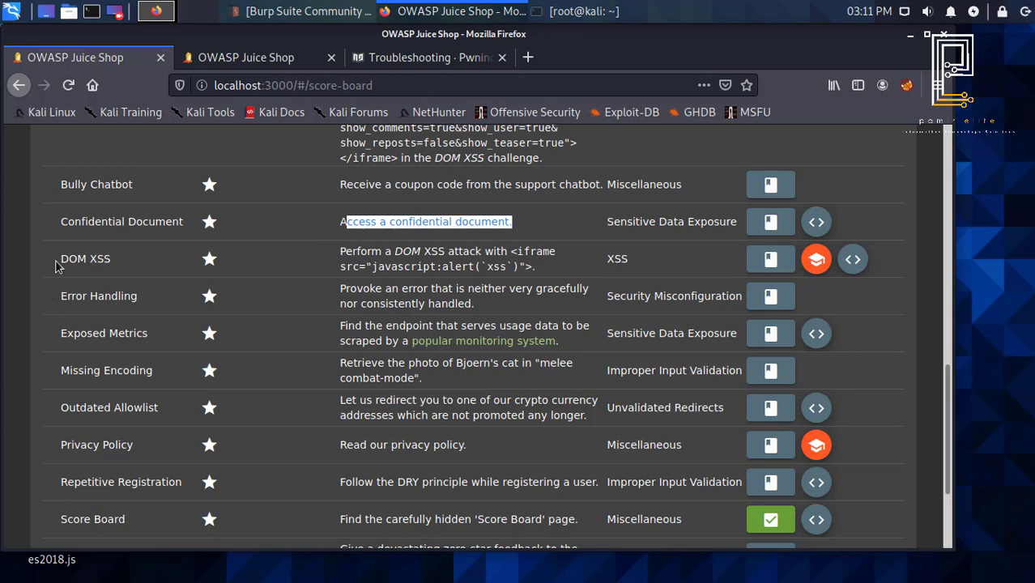
Open the shop's About Us page and find the terms of use link in its corporate history text.
left_click_drag(56, 261, 129, 261)
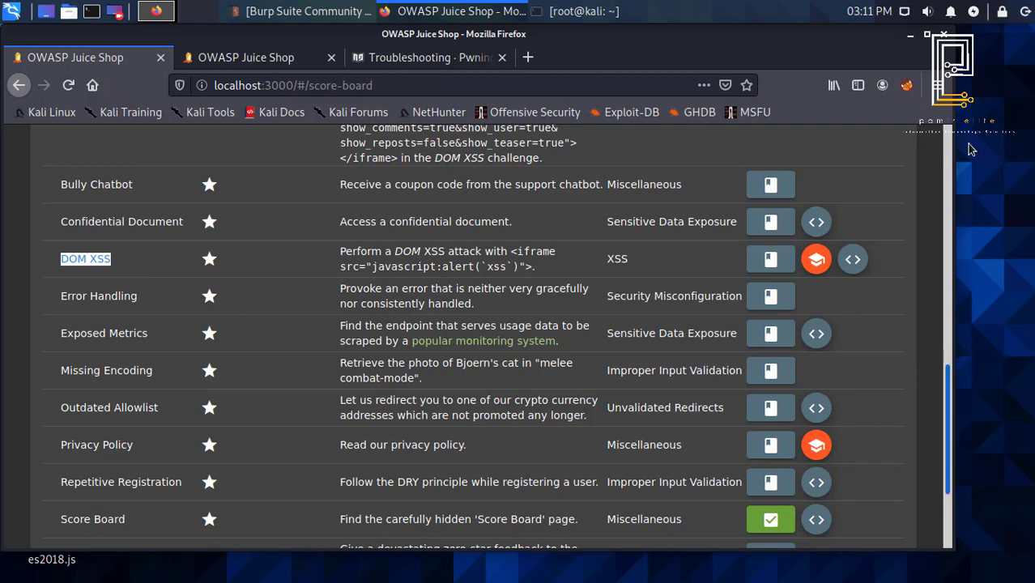
left_click(276, 61)
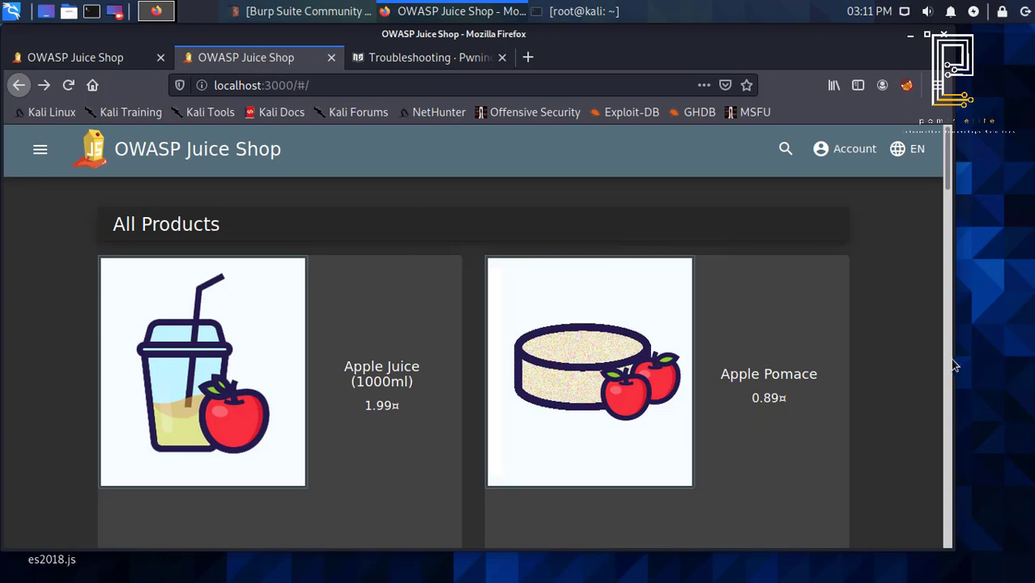
left_click(38, 154)
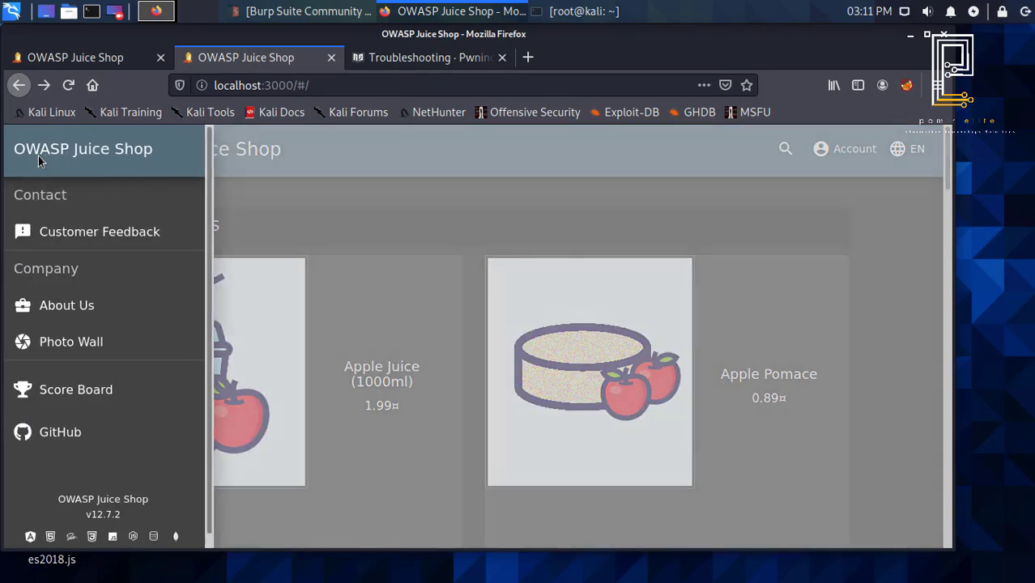
left_click(79, 304)
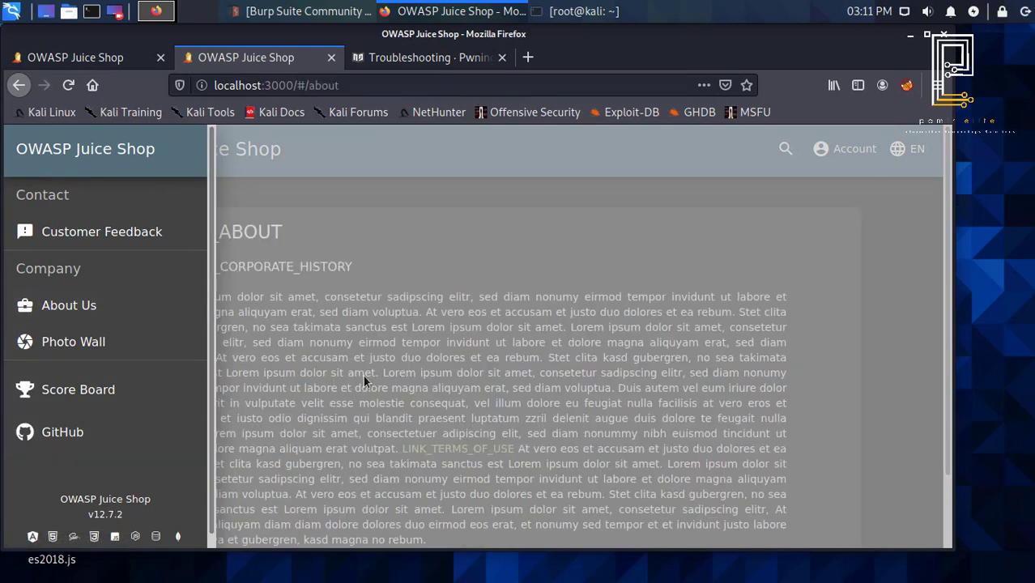
left_click(905, 87)
left_click(906, 88)
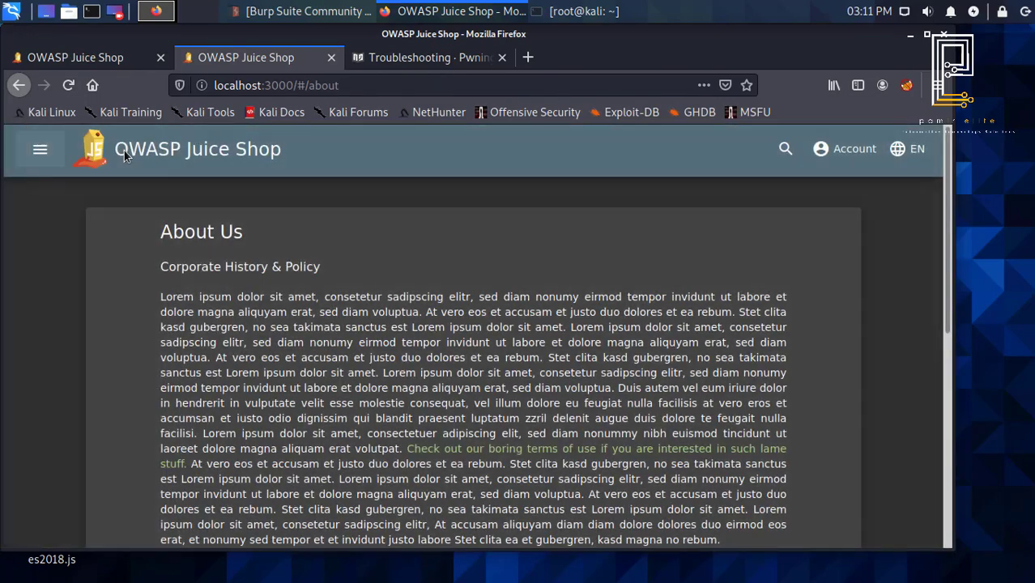
scroll(942, 275, "down", 3)
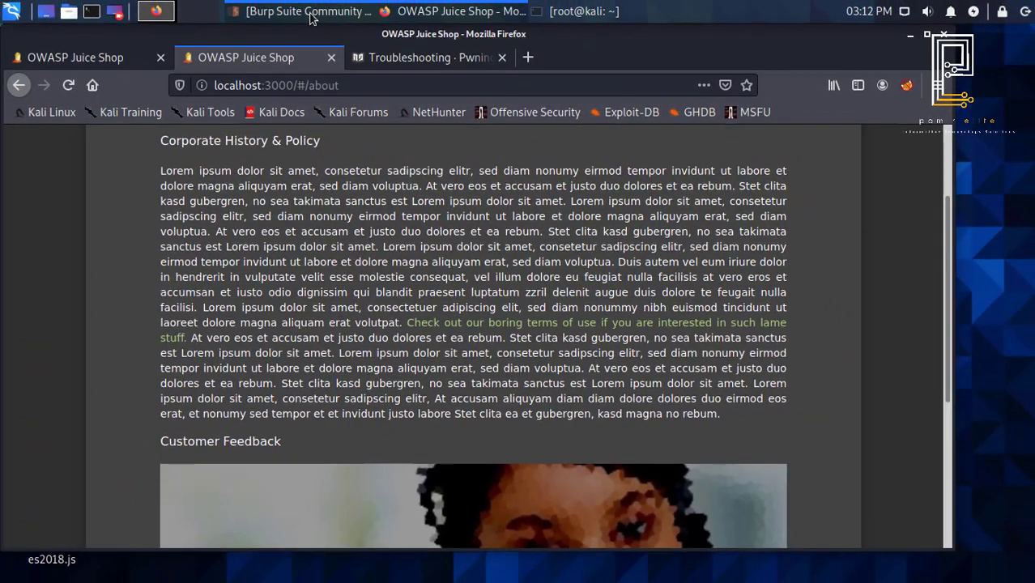
Switch to Burp Suite, turn on request interception in the proxy, and return to the shop in Firefox.
left_click(318, 16)
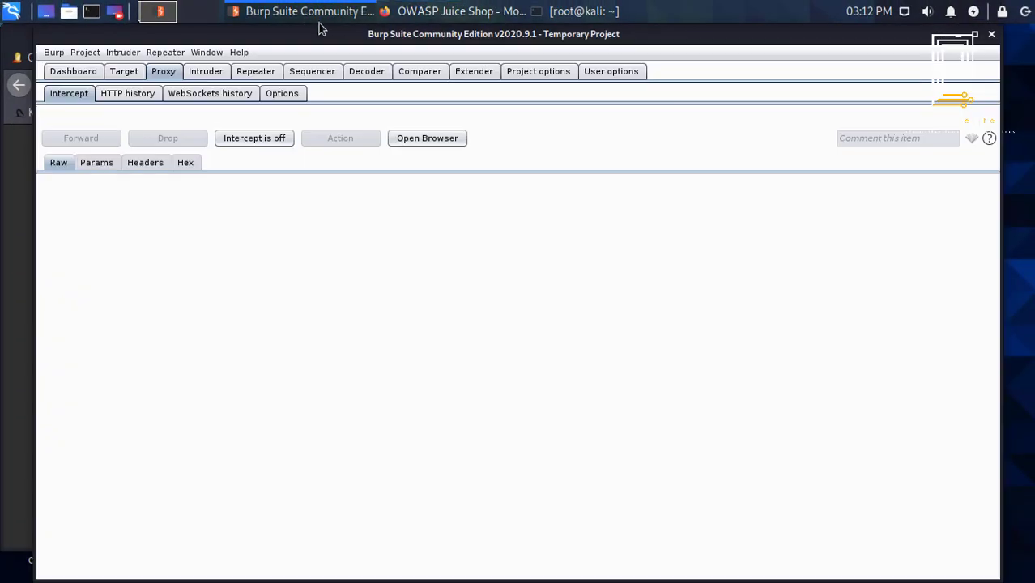
left_click(265, 140)
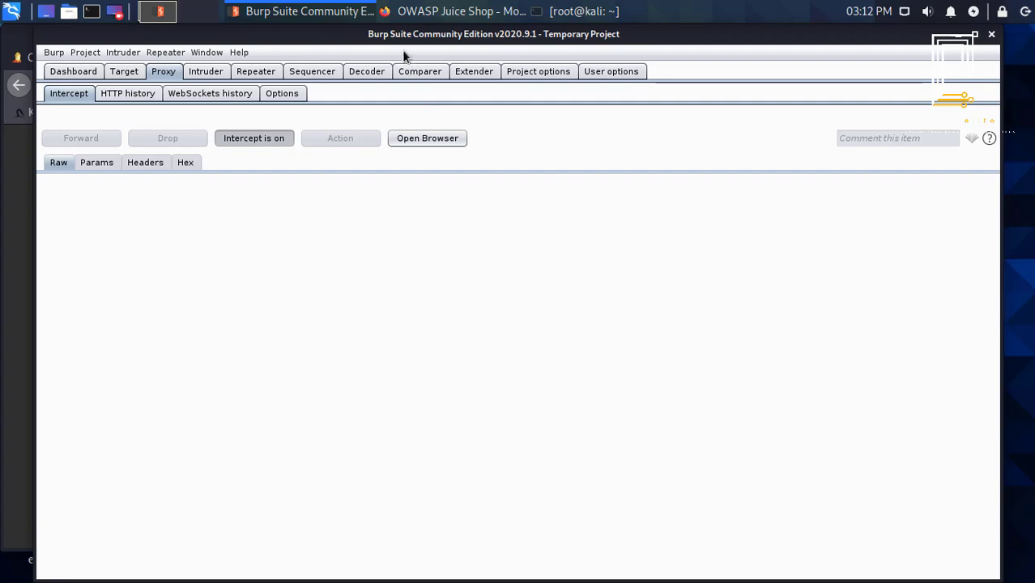
left_click(428, 15)
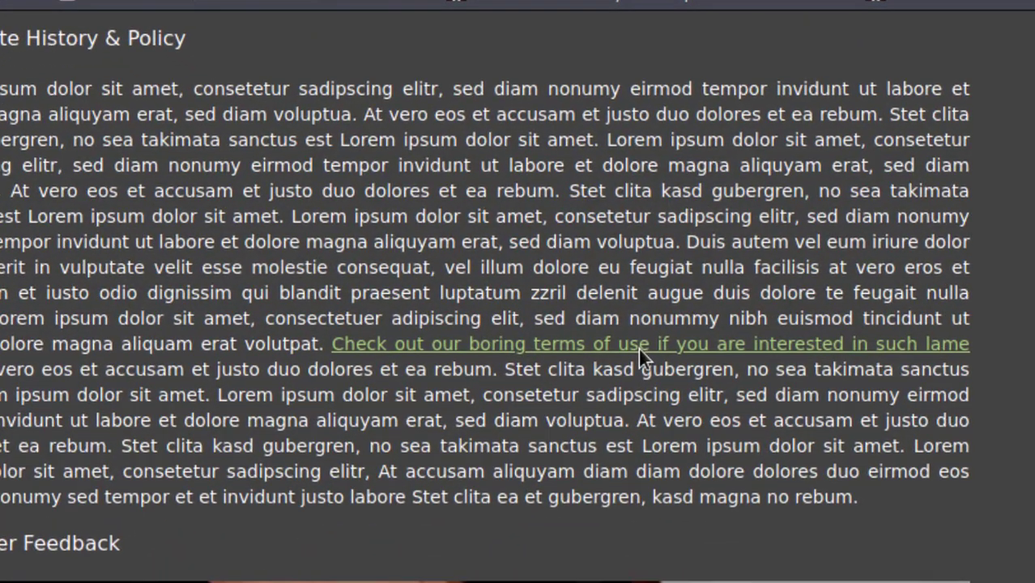
Route Firefox traffic through the burp proxy with FoxyProxy and request the terms of use link so Burp Suite intercepts it.
left_click(628, 344)
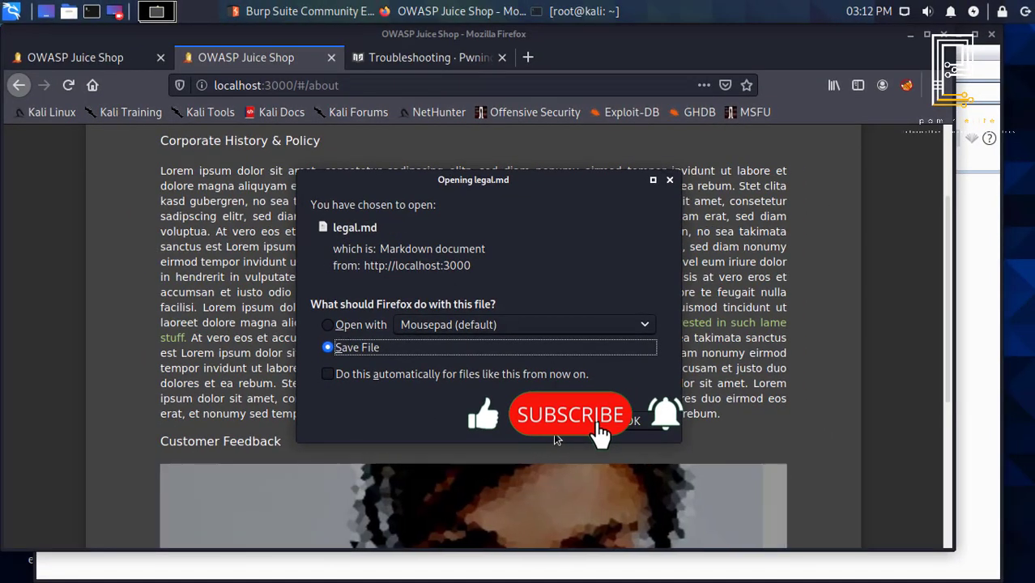
left_click(565, 433)
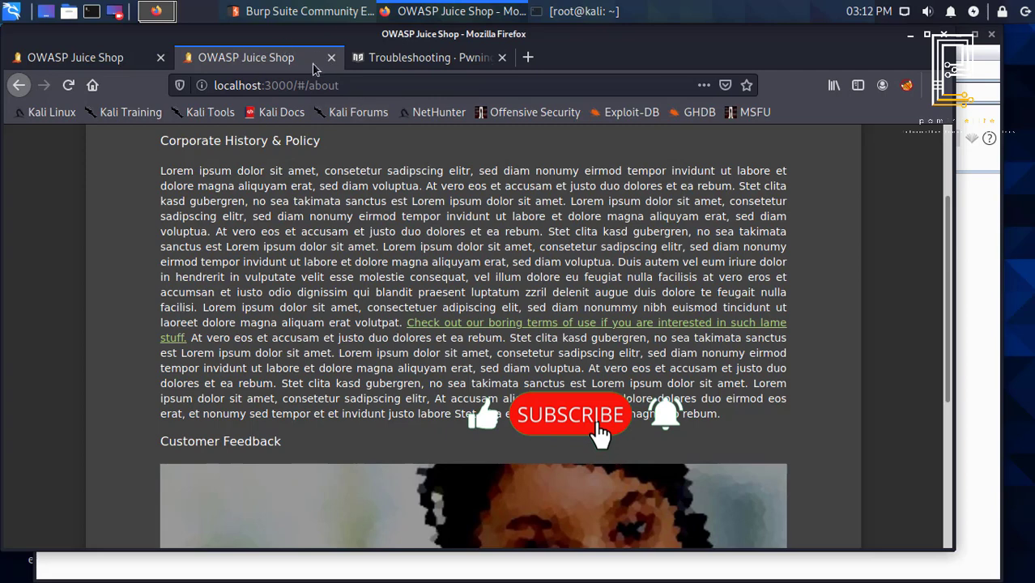
left_click(906, 85)
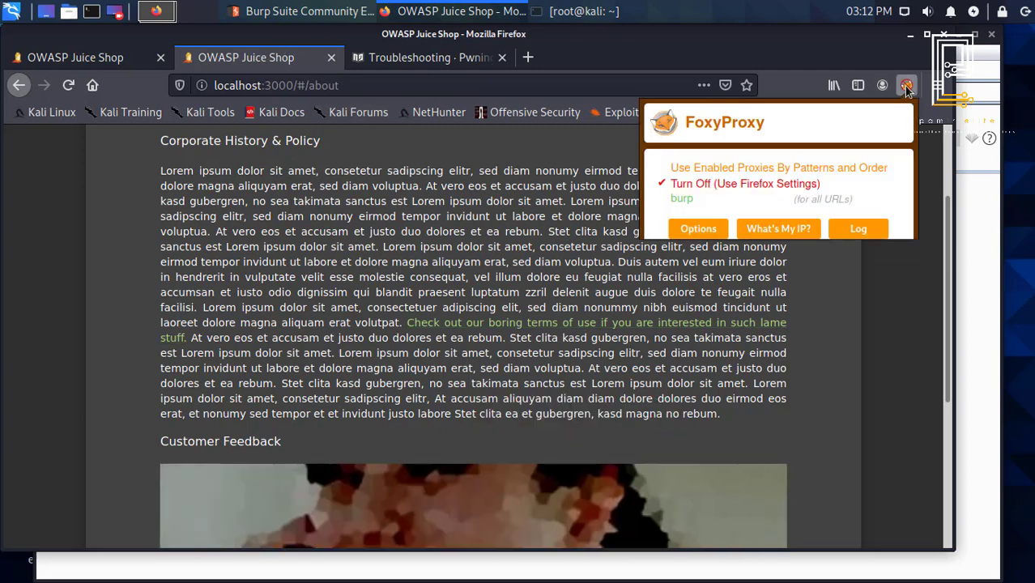
left_click(680, 199)
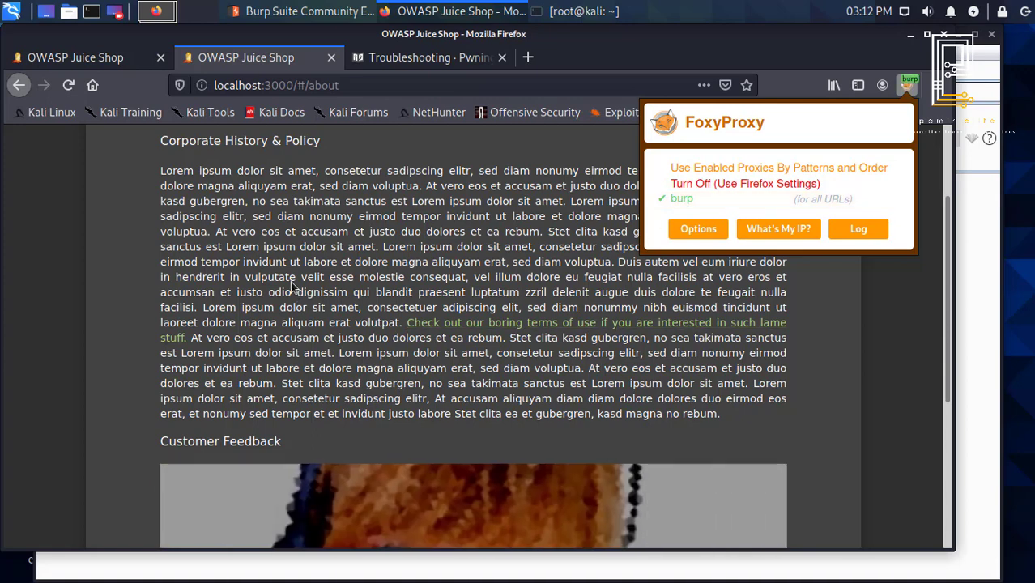
left_click(548, 330)
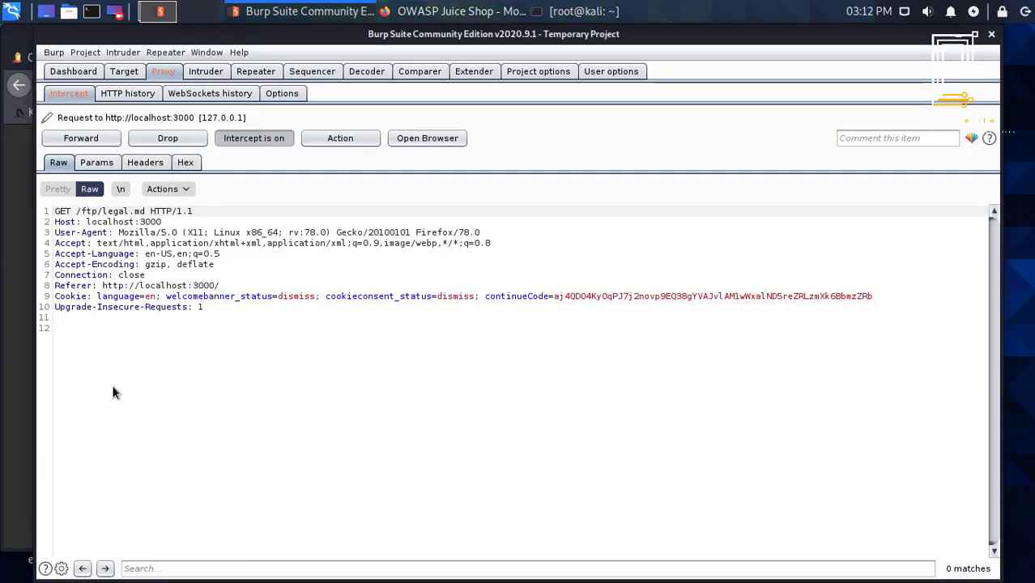
Send the intercepted /ftp/legal.md request to Repeater and open it there for editing.
left_click(158, 366)
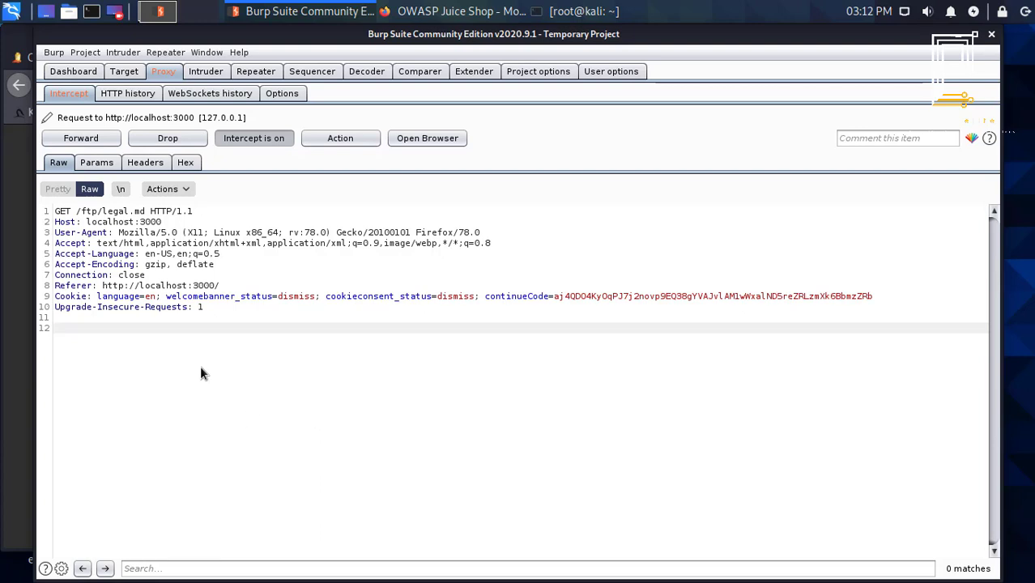
right_click(271, 270)
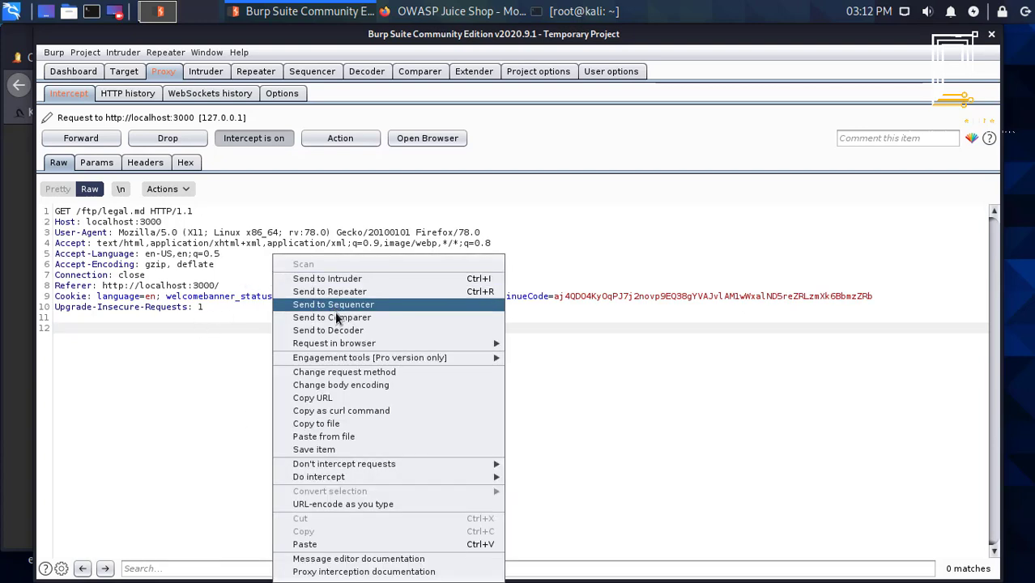
left_click(329, 291)
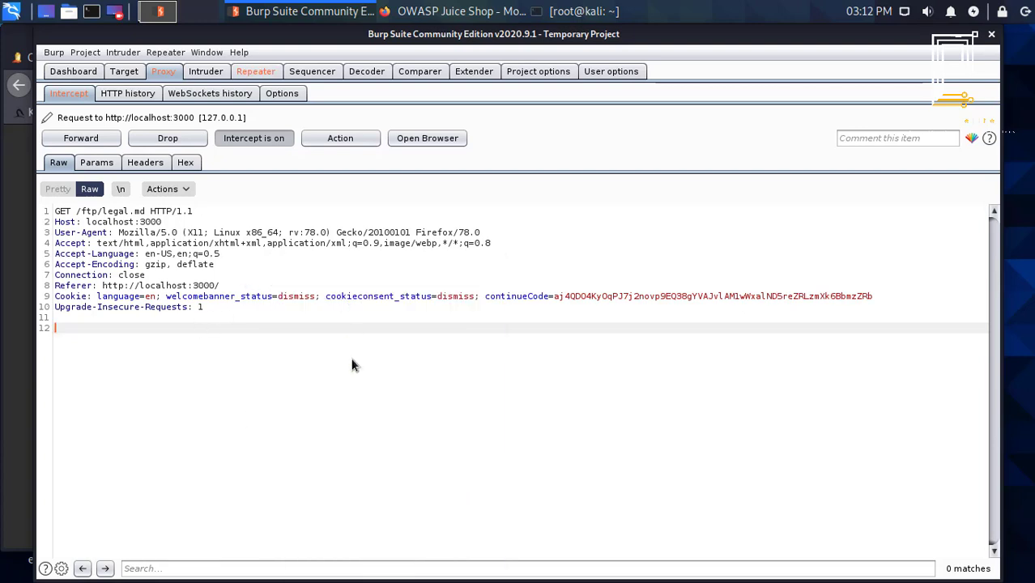
left_click(255, 73)
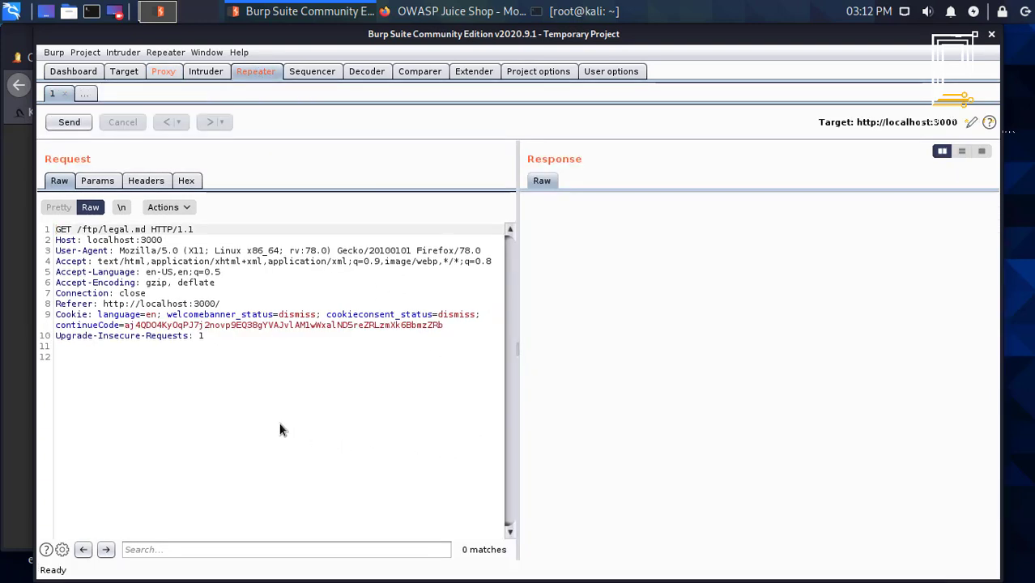
left_click(310, 437)
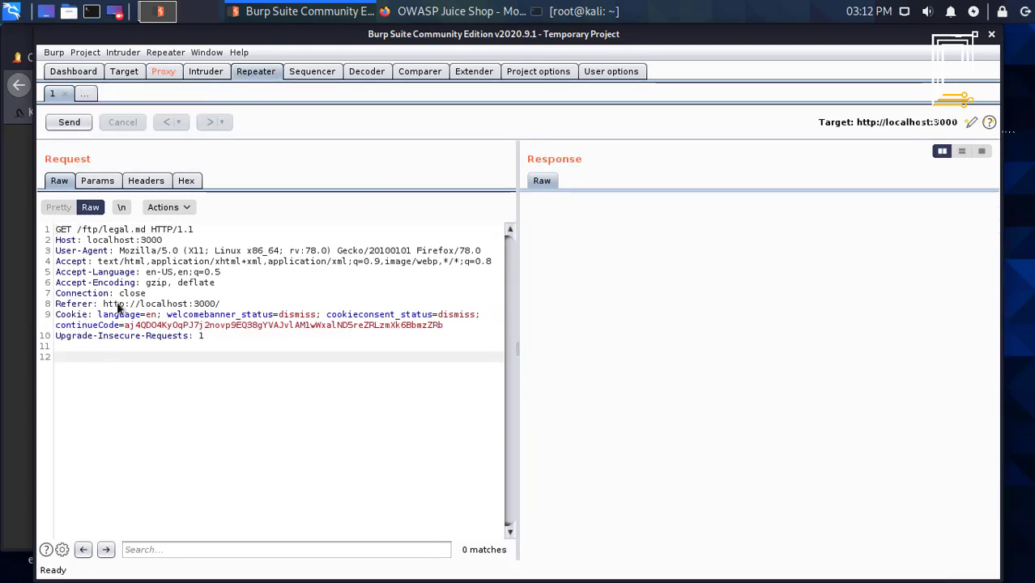
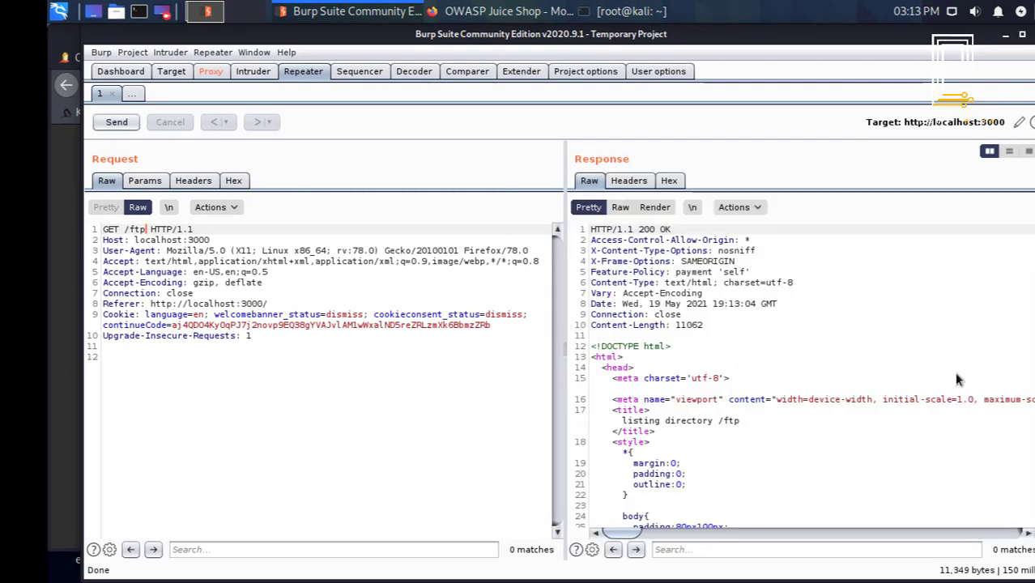
Examine the response to the /ftp request for its directory file listing, widening the response pane to read the entries.
left_click(813, 378)
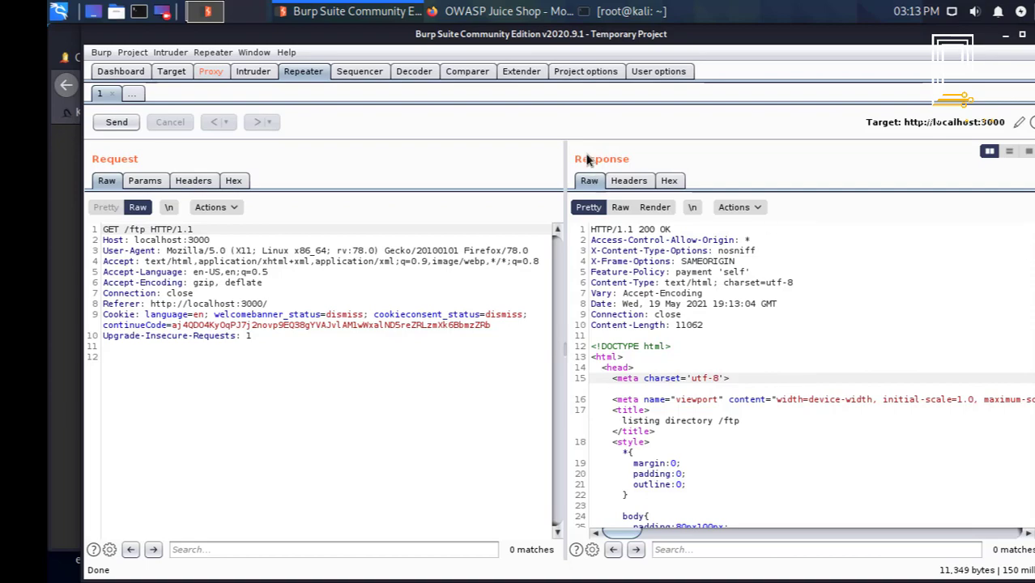
scroll(802, 375, "down", 20)
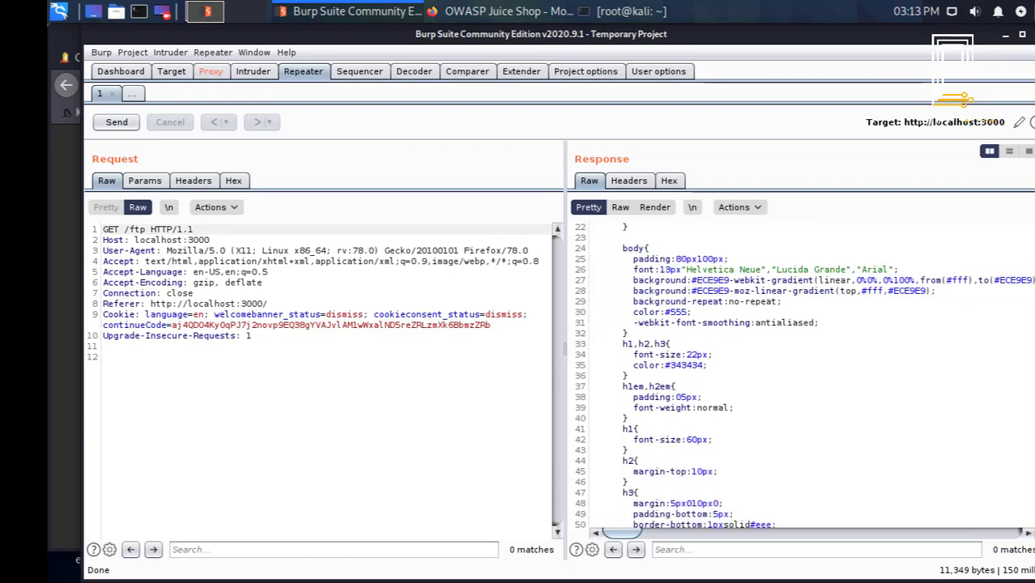
scroll(1032, 458, "down", 20)
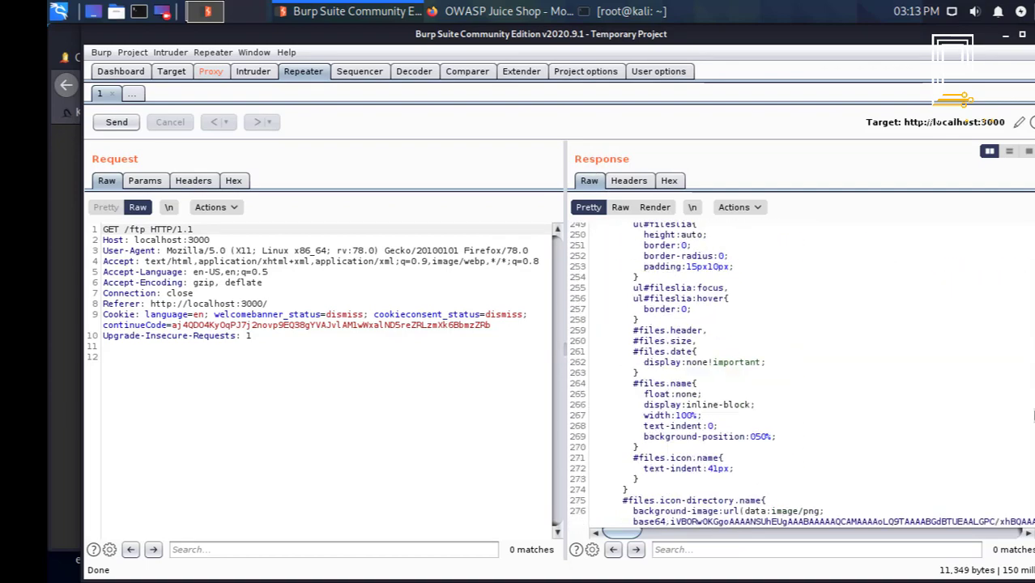
scroll(1033, 457, "down", 20)
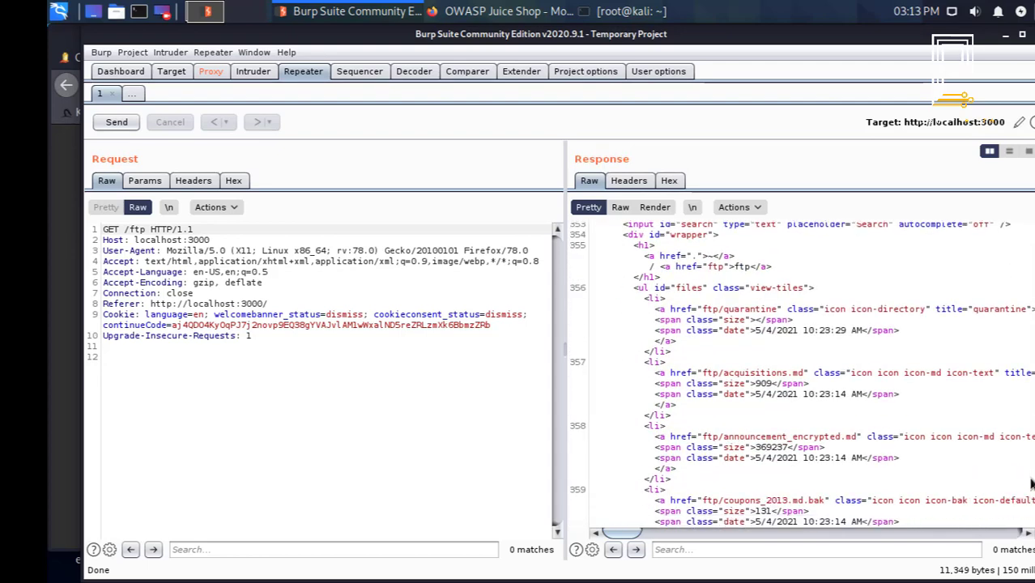
scroll(1028, 512, "down", 1)
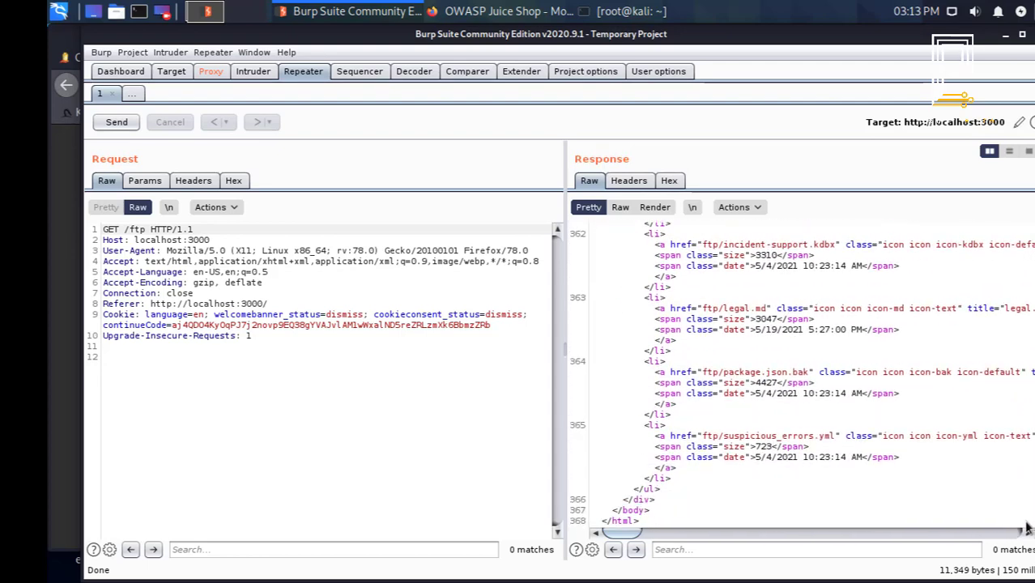
scroll(1023, 502, "up", 12)
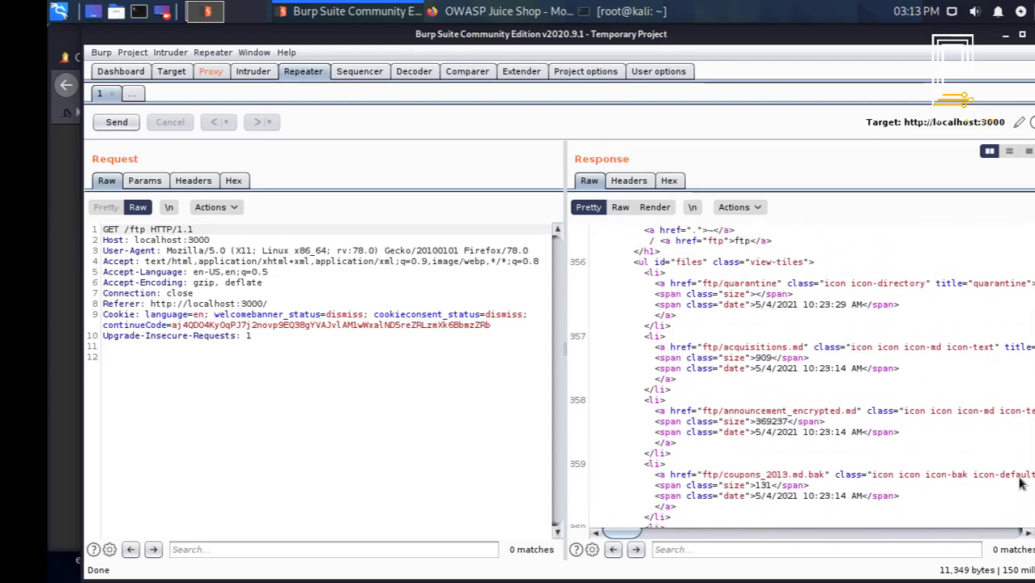
scroll(1021, 483, "up", 8)
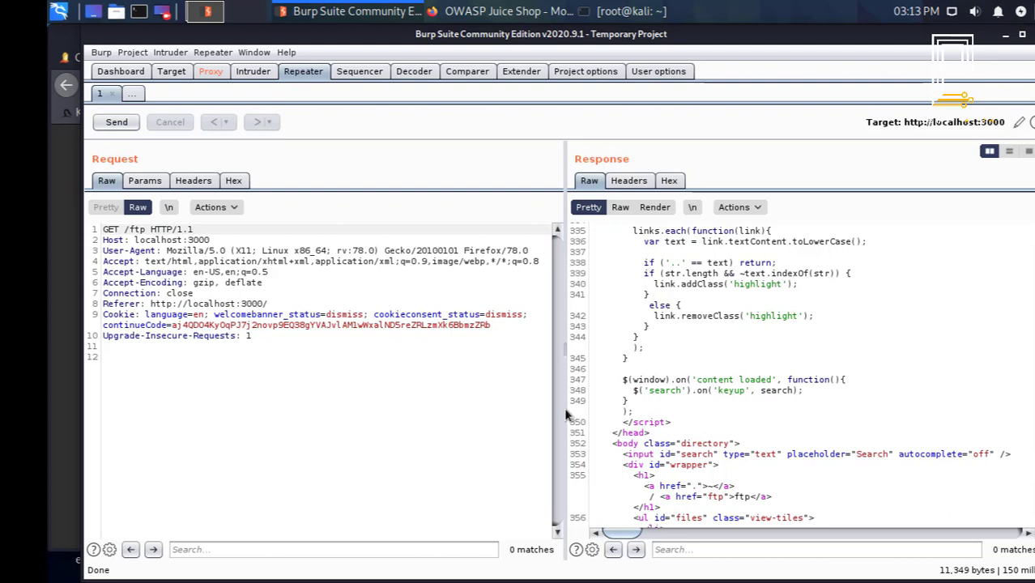
left_click_drag(567, 414, 385, 409)
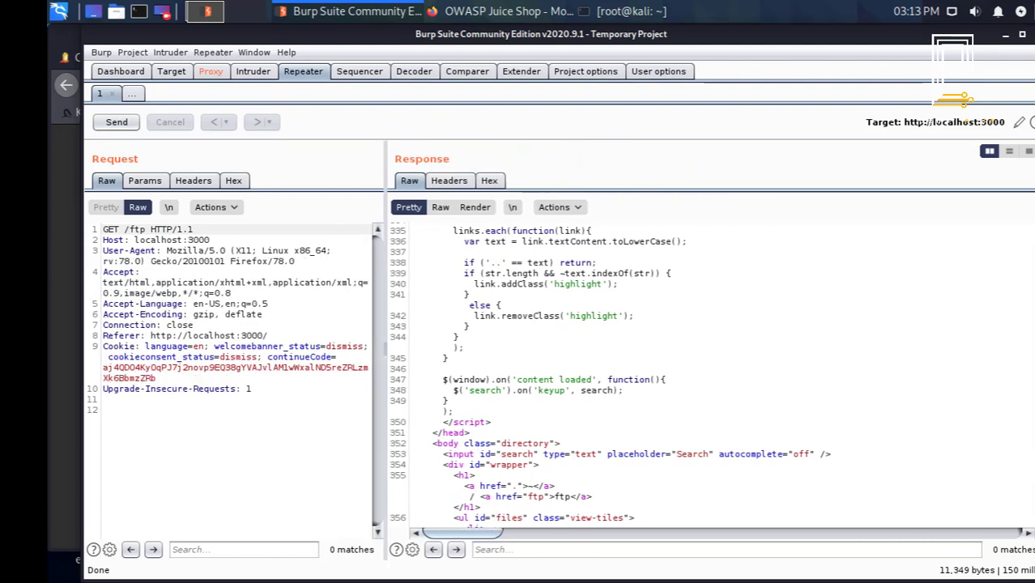
scroll(711, 361, "down", 3)
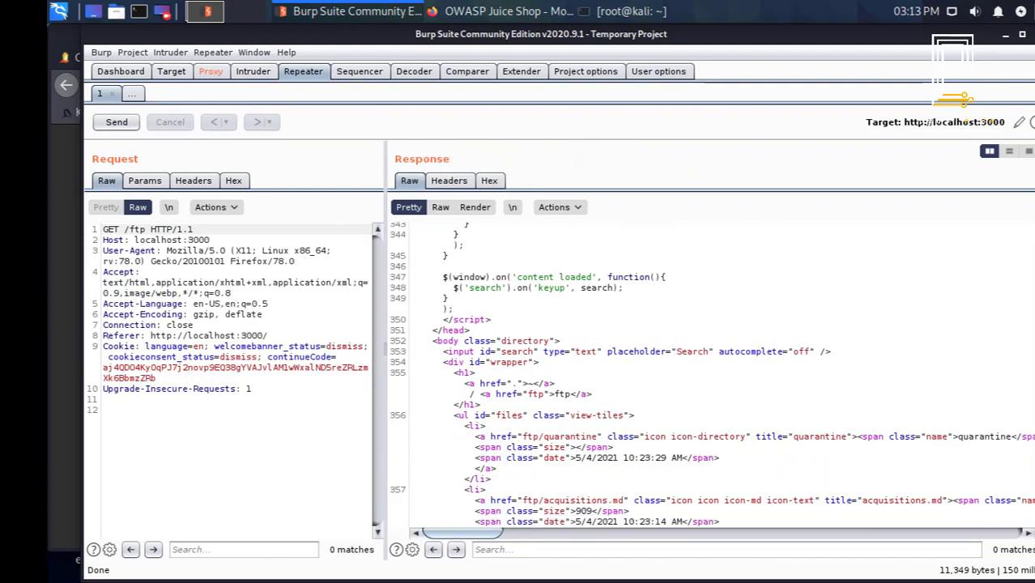
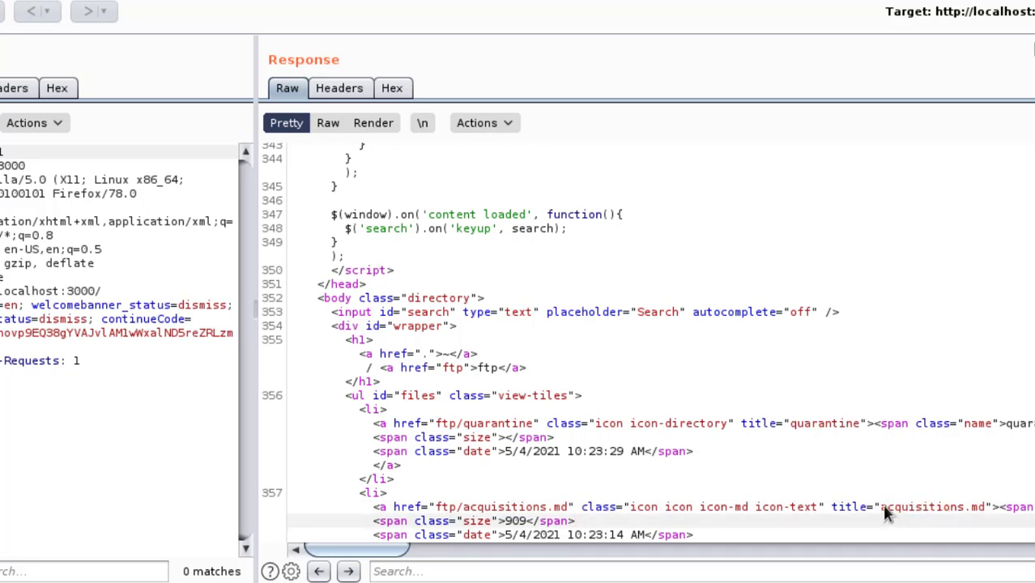
Copy the file name acquisitions.md from the response and append it to the request path, making it /ftp/acquisitions.md.
left_click_drag(885, 504, 979, 505)
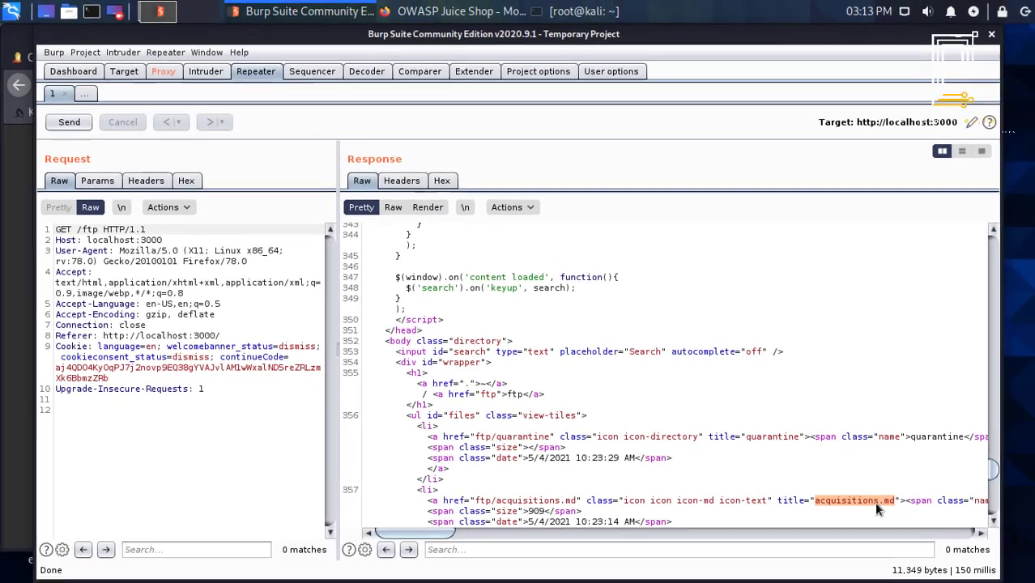
right_click(874, 501)
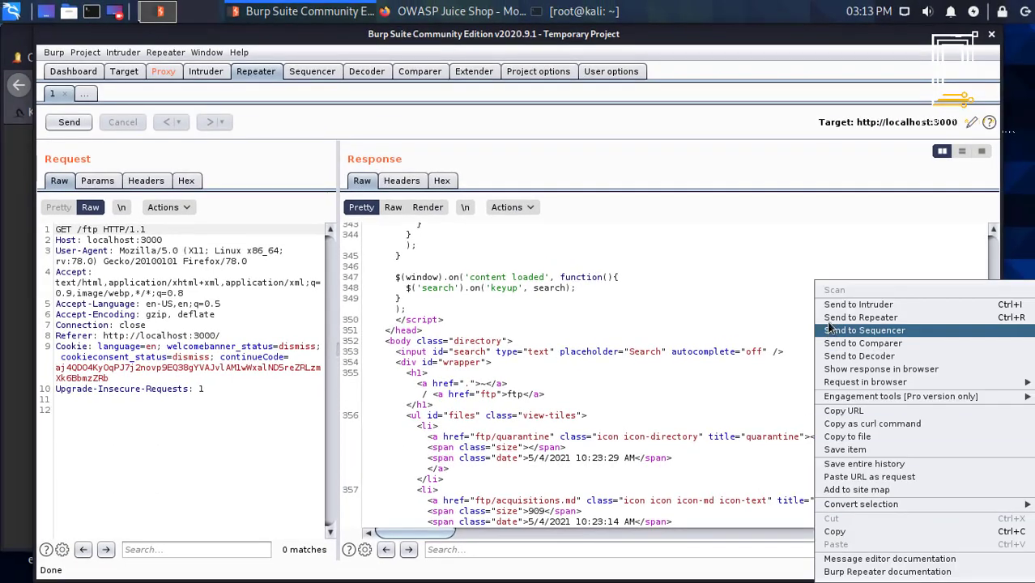
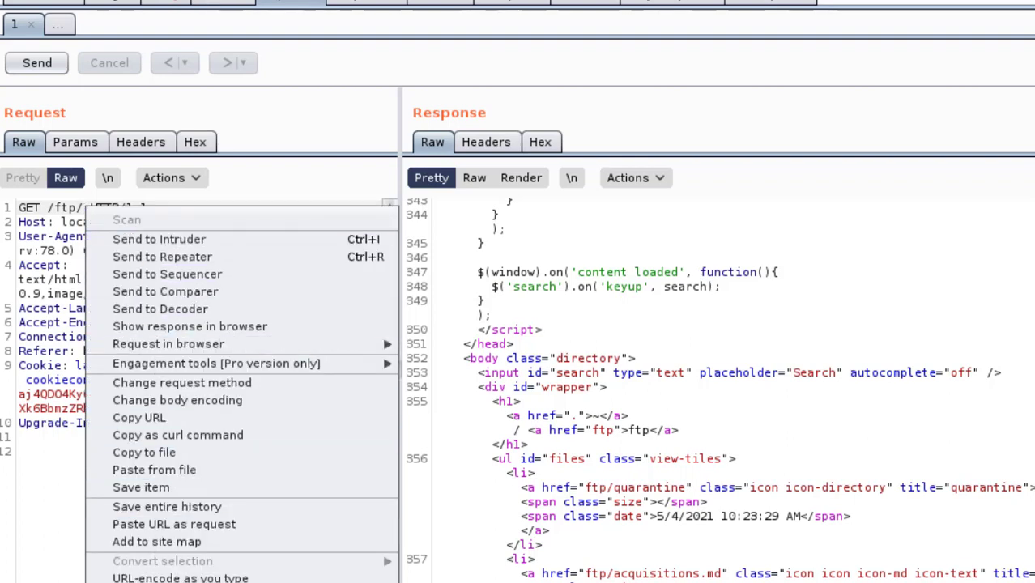
left_click(149, 582)
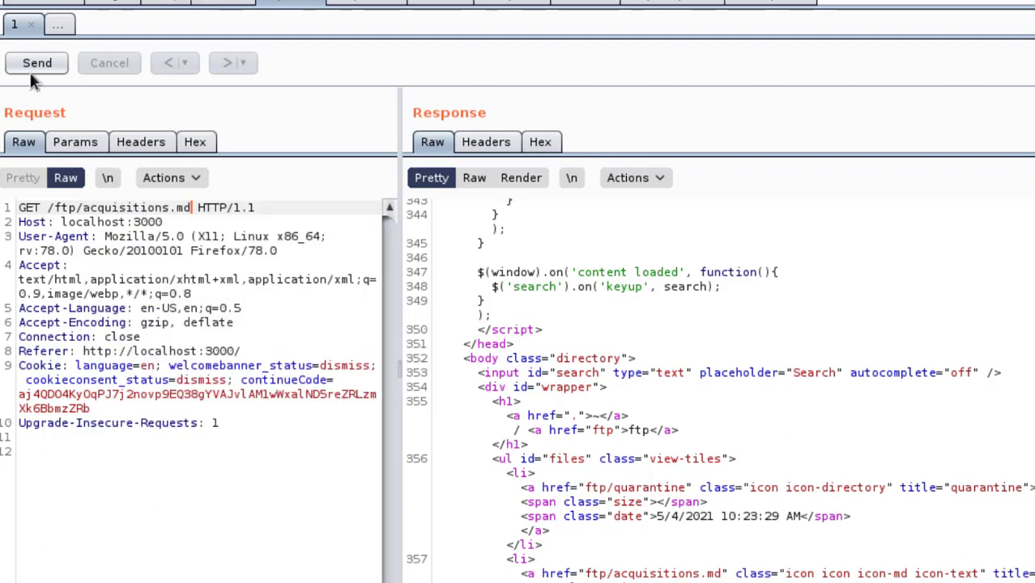
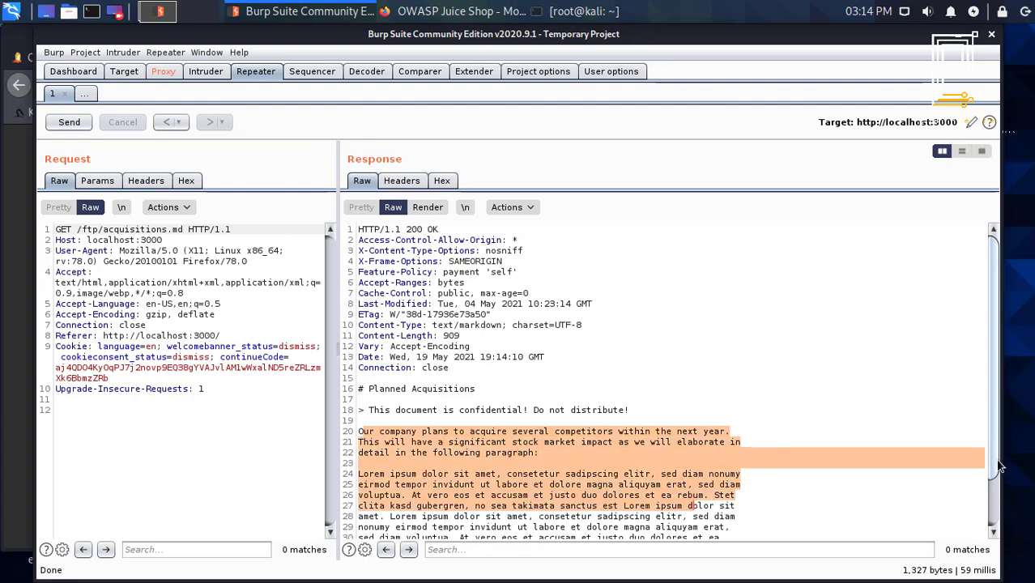
Read the rest of the acquisitions.md response and switch to Firefox to review the challenge notifications on the Juice Shop score board.
left_click_drag(998, 467, 989, 506)
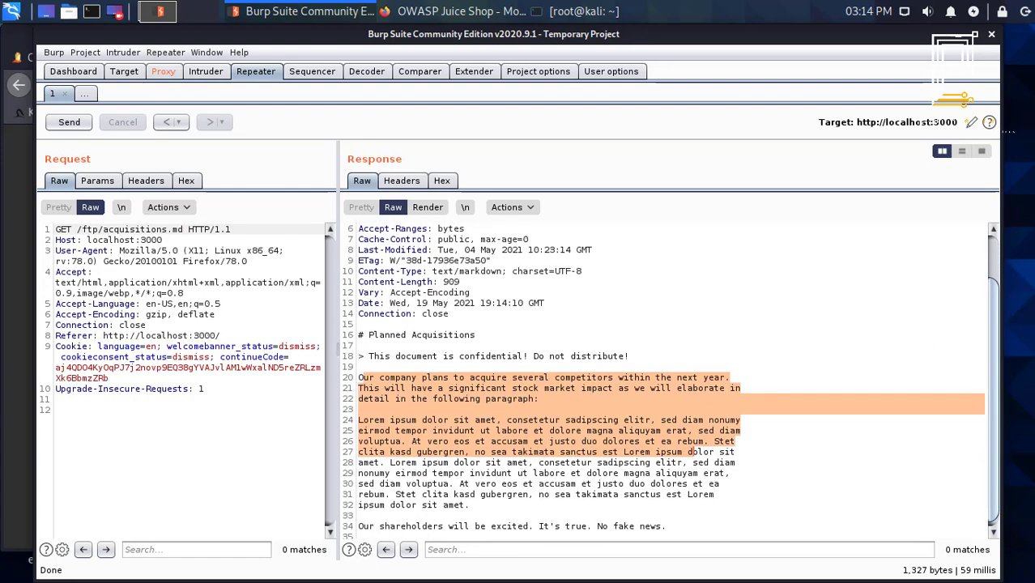
left_click(958, 35)
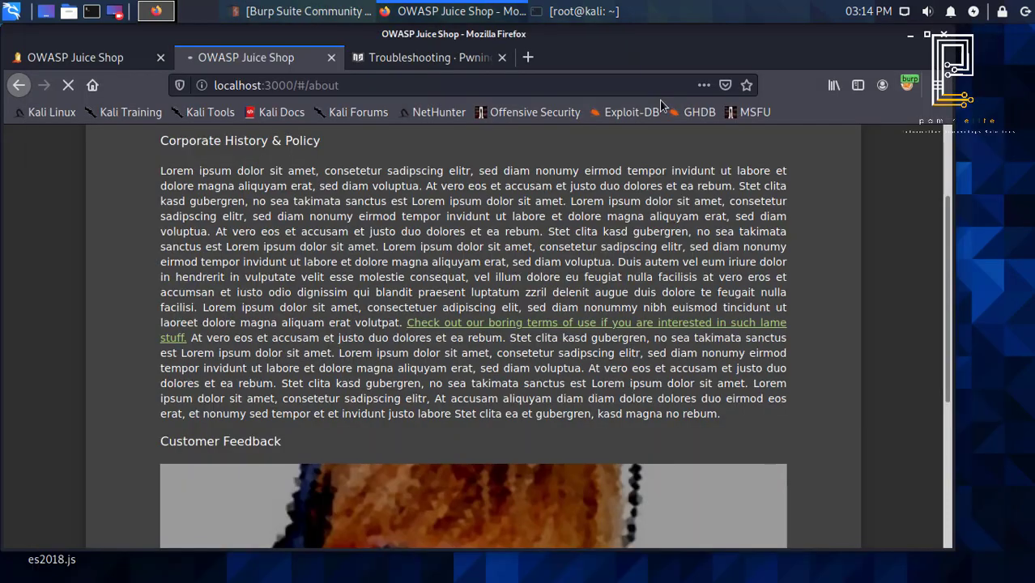
left_click(110, 64)
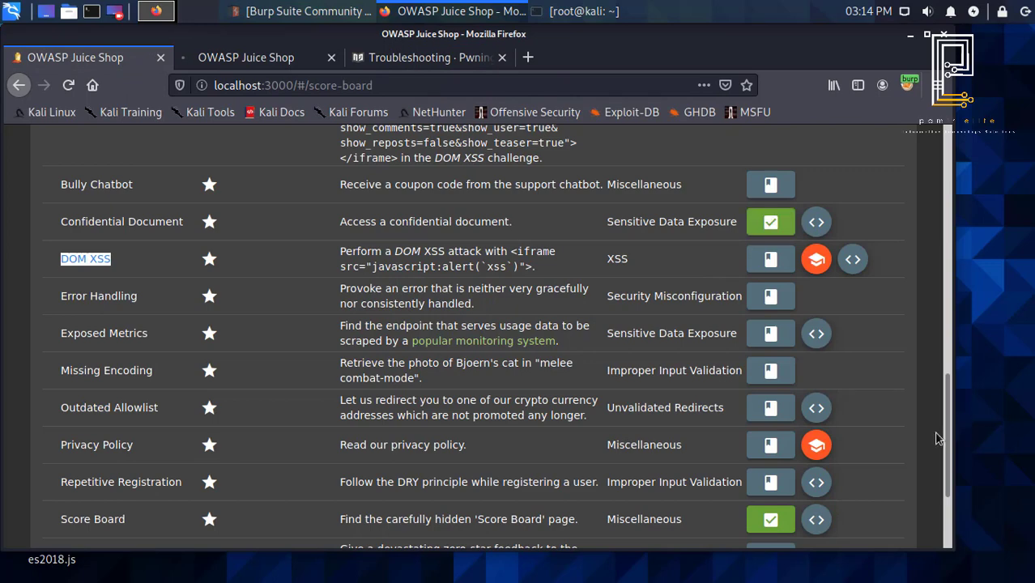
left_click_drag(946, 442, 937, 206)
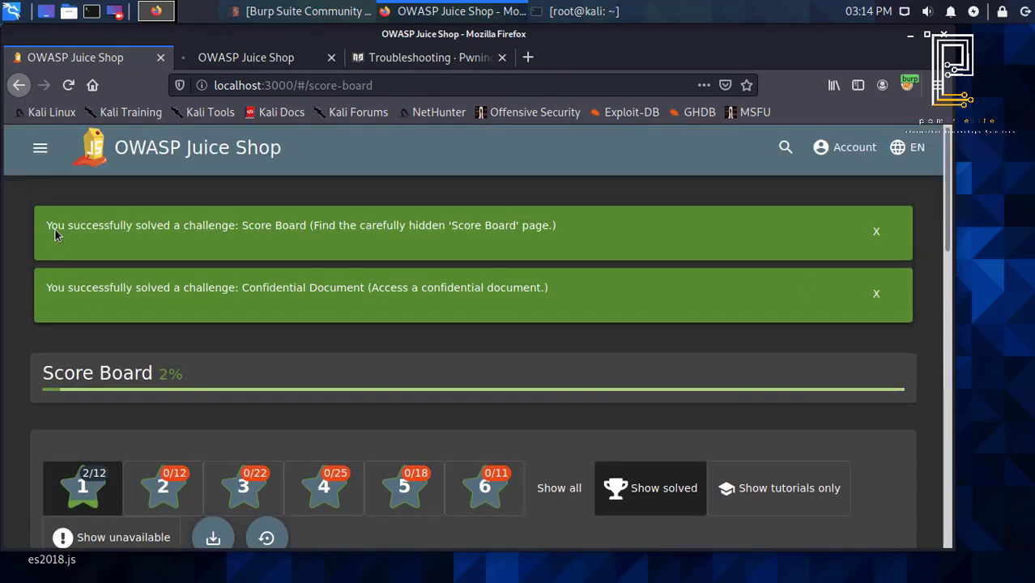
left_click_drag(55, 235, 263, 236)
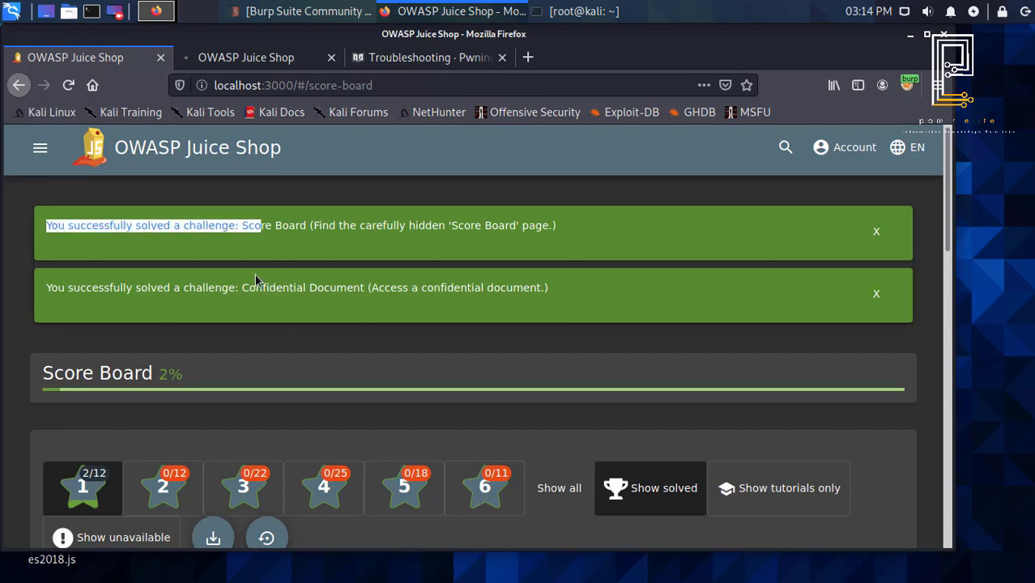
left_click(44, 291)
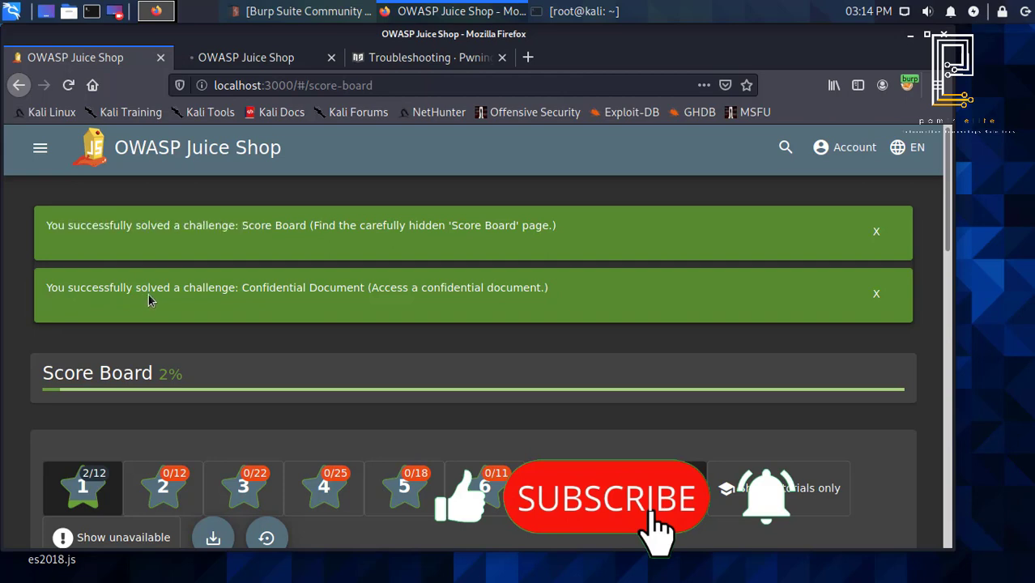
left_click_drag(183, 295, 548, 290)
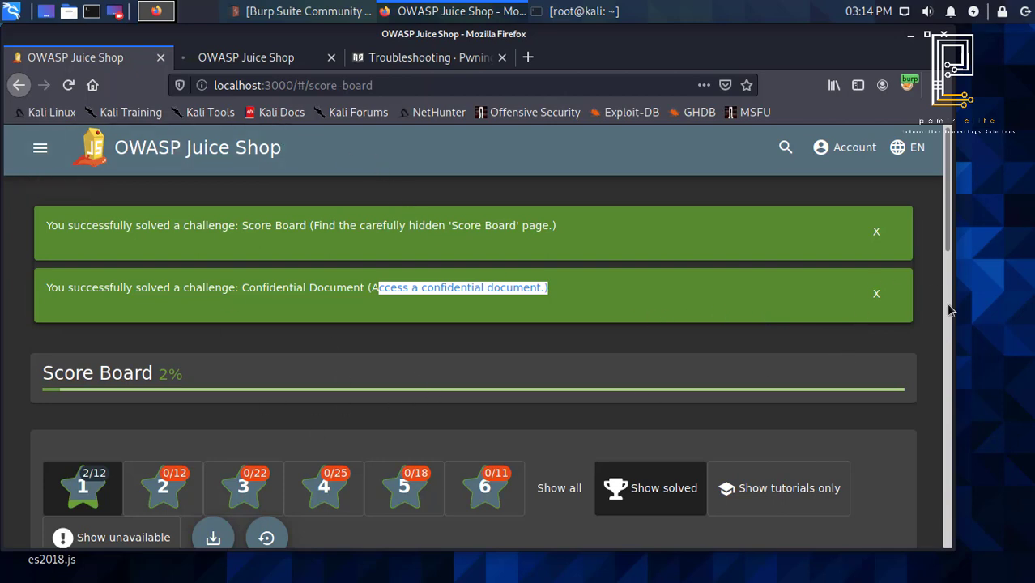
left_click_drag(950, 247, 949, 219)
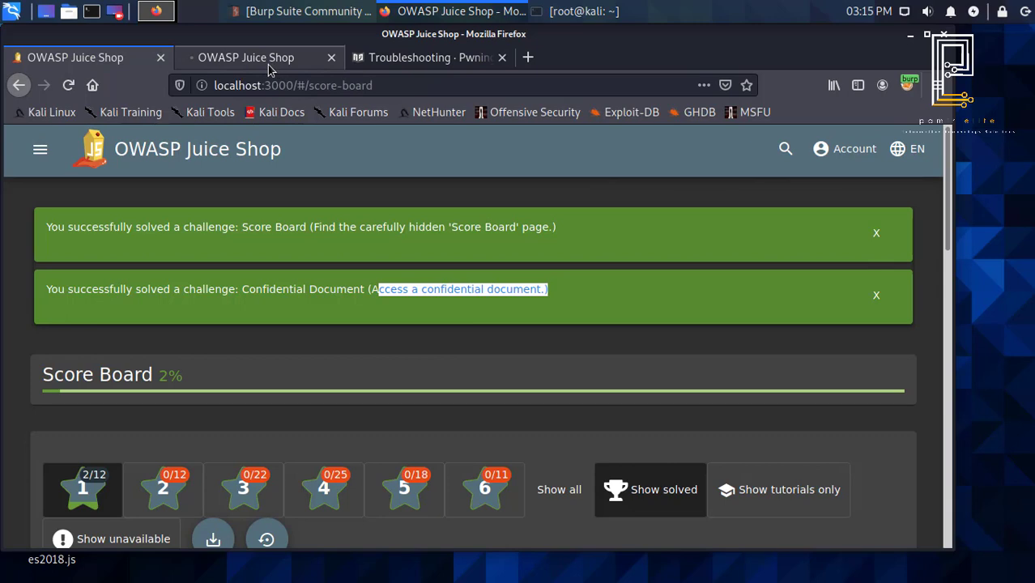
Copy the payload <iframe src="javascript:alert(`xss`)"> from the DOM XSS challenge description on the score board.
left_click_drag(944, 238, 943, 435)
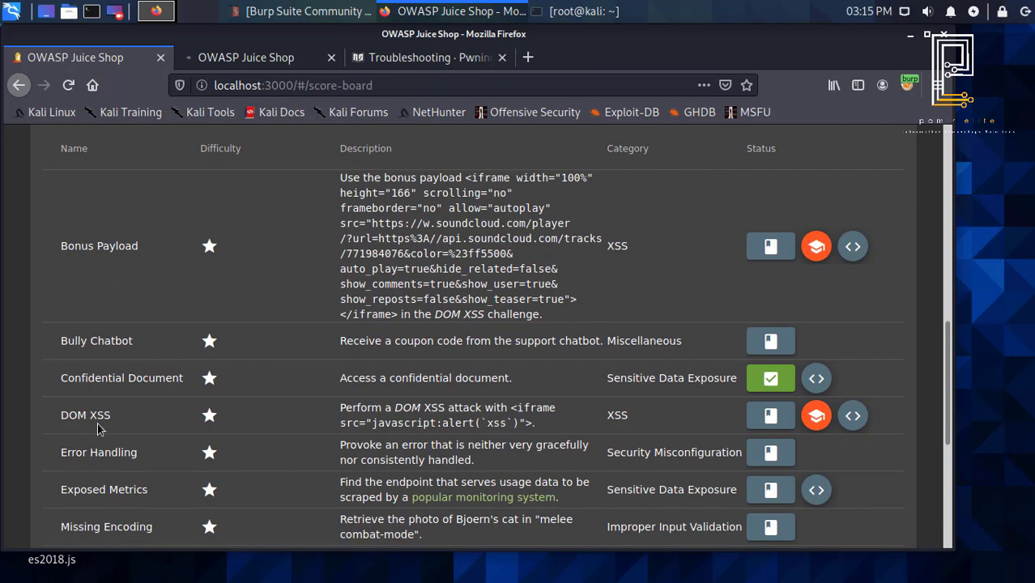
left_click_drag(509, 415, 523, 414)
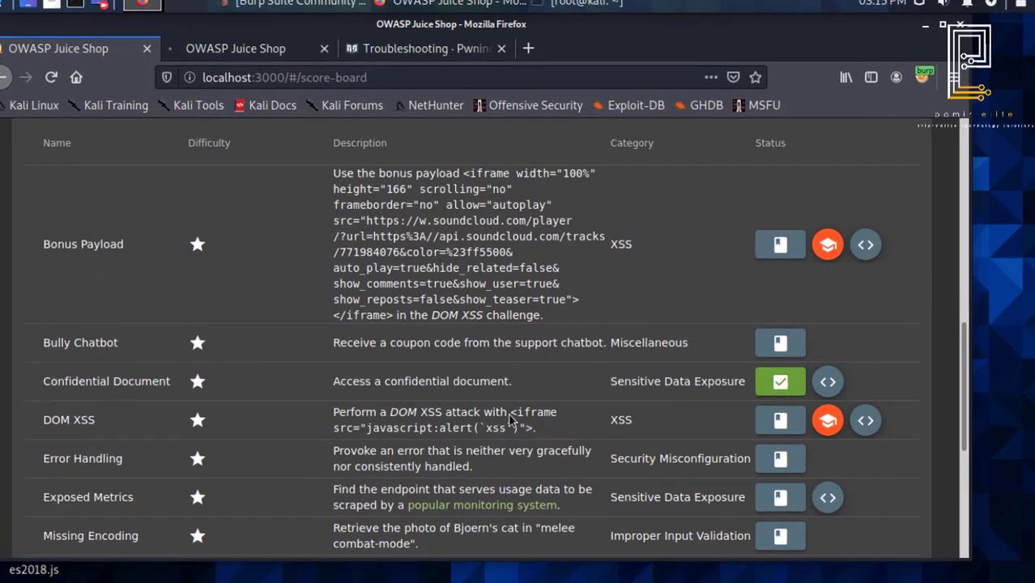
left_click_drag(528, 480, 542, 515)
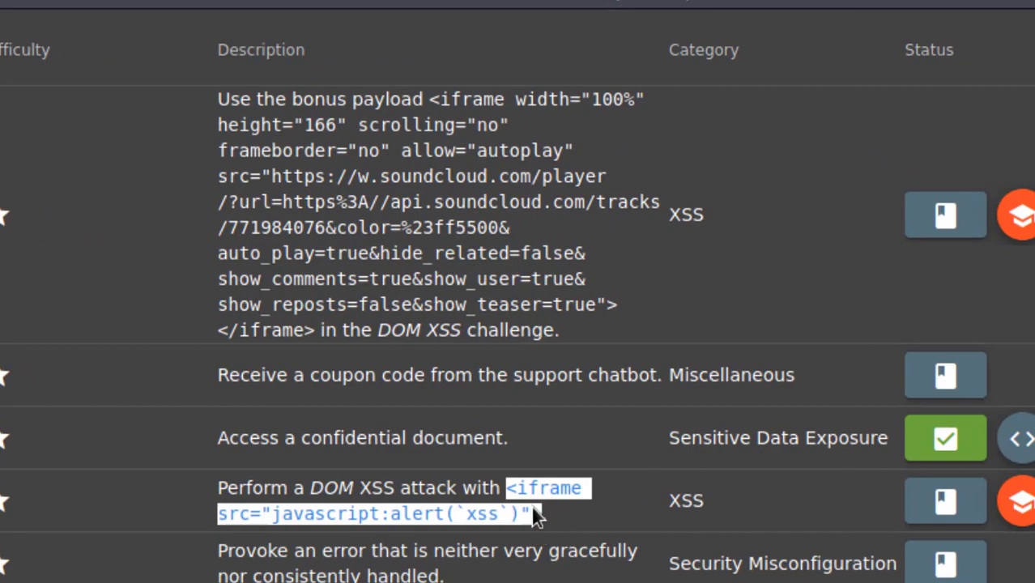
right_click(543, 515)
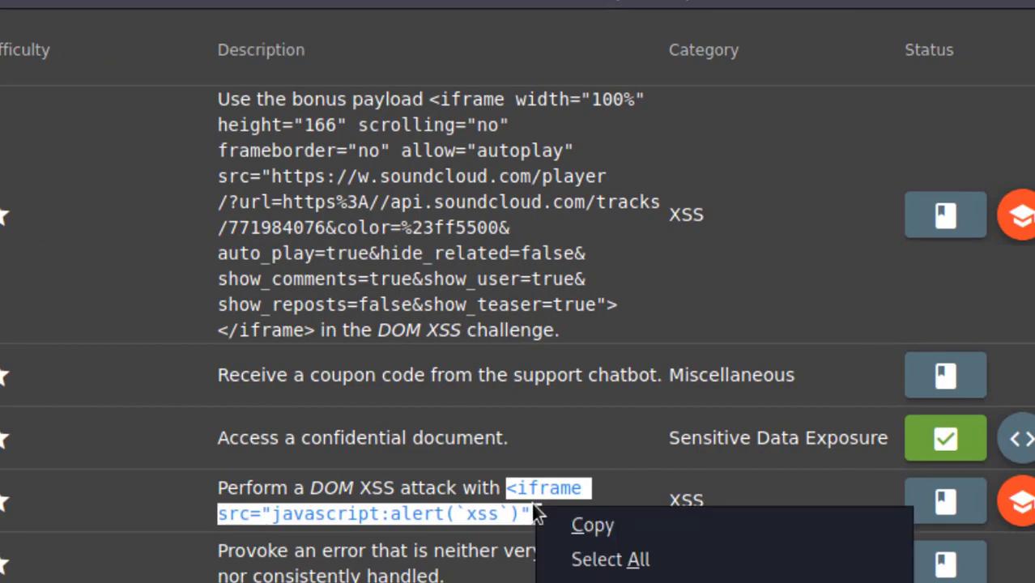
left_click(574, 533)
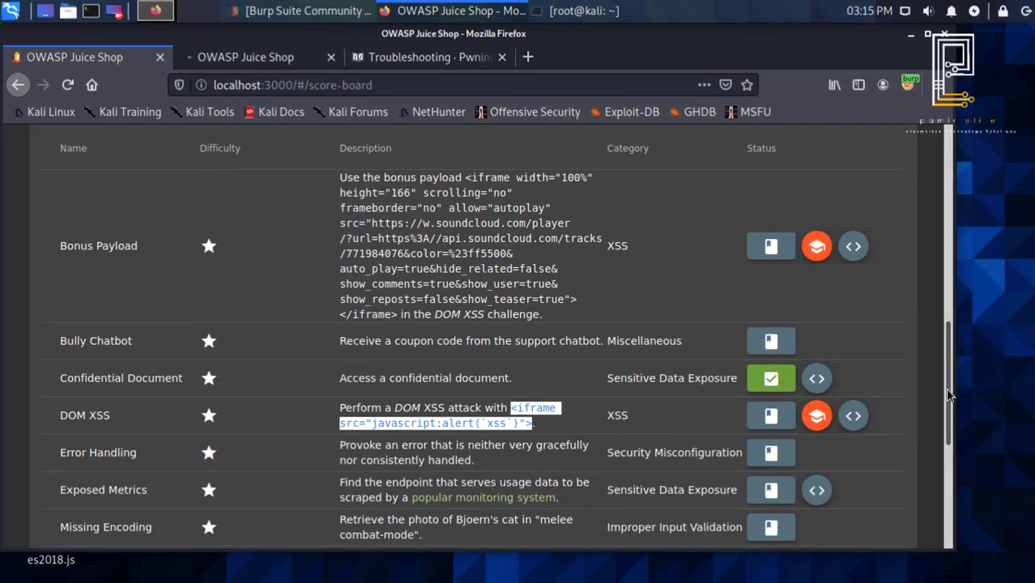
Open the Juice Shop search field, inspect its element in the developer tools, and paste the copied iframe payload into the field.
scroll(939, 209, "up", 5)
scroll(939, 209, "up", 3)
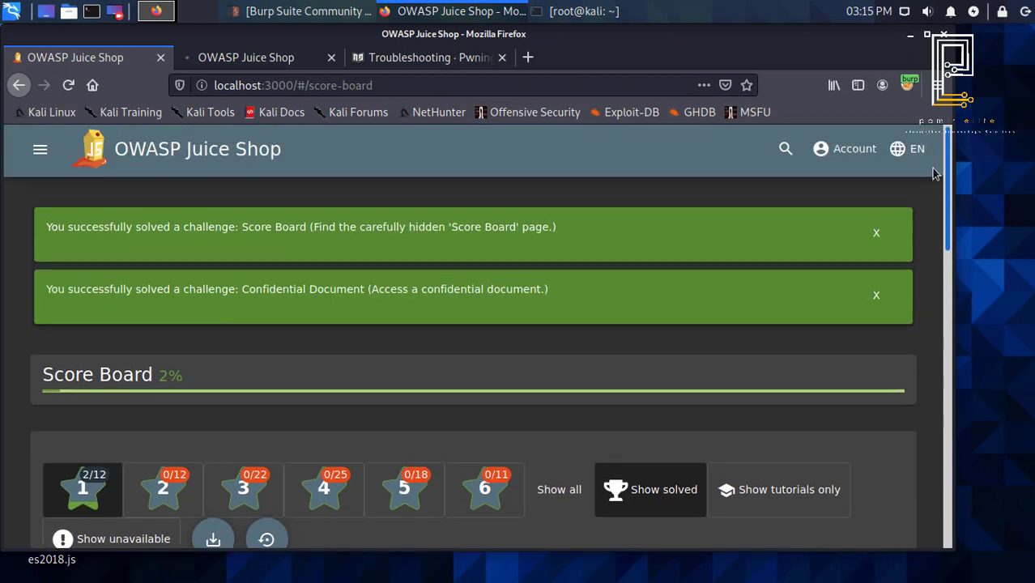
left_click(786, 151)
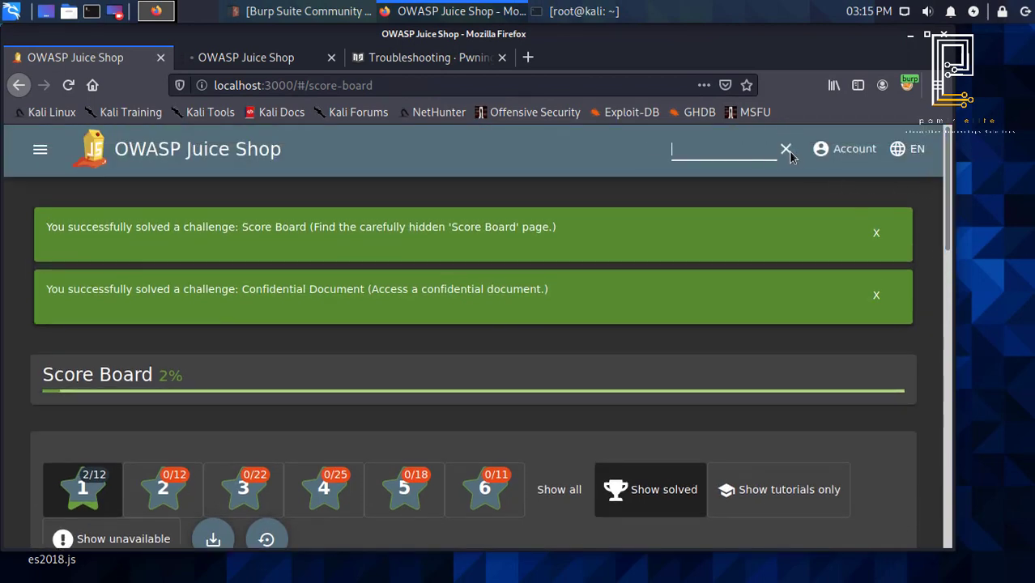
right_click(670, 159)
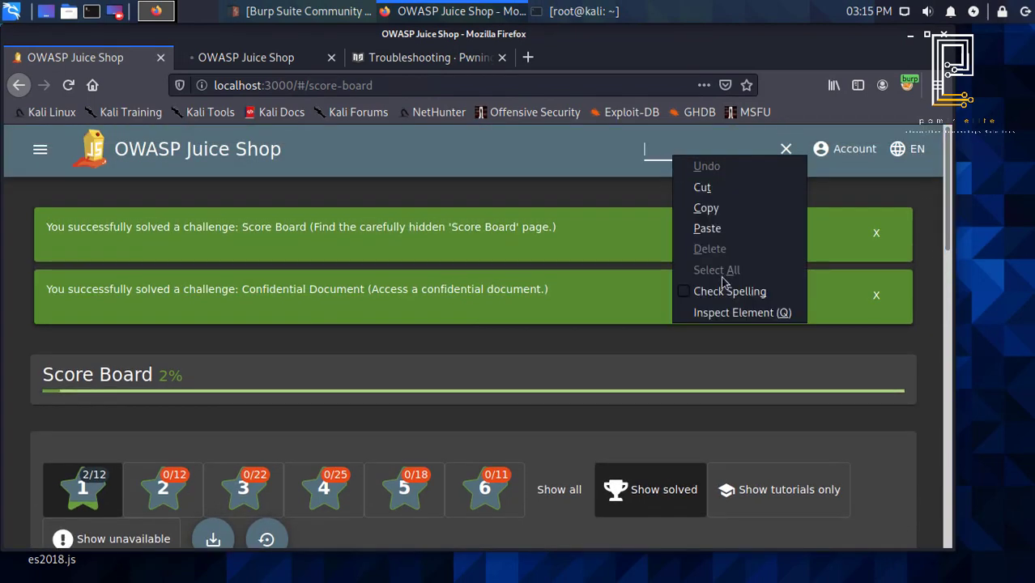
left_click(708, 314)
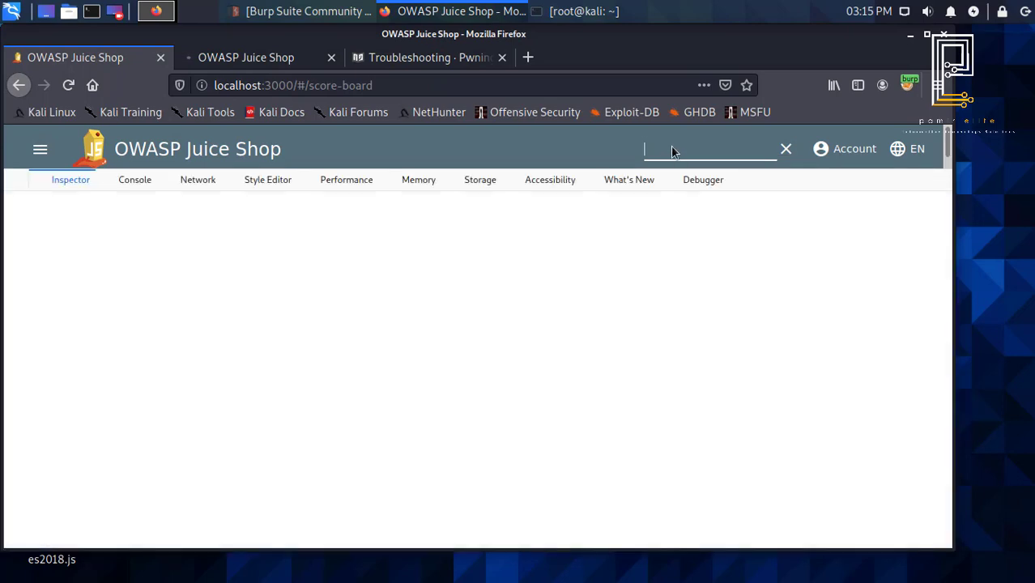
right_click(671, 150)
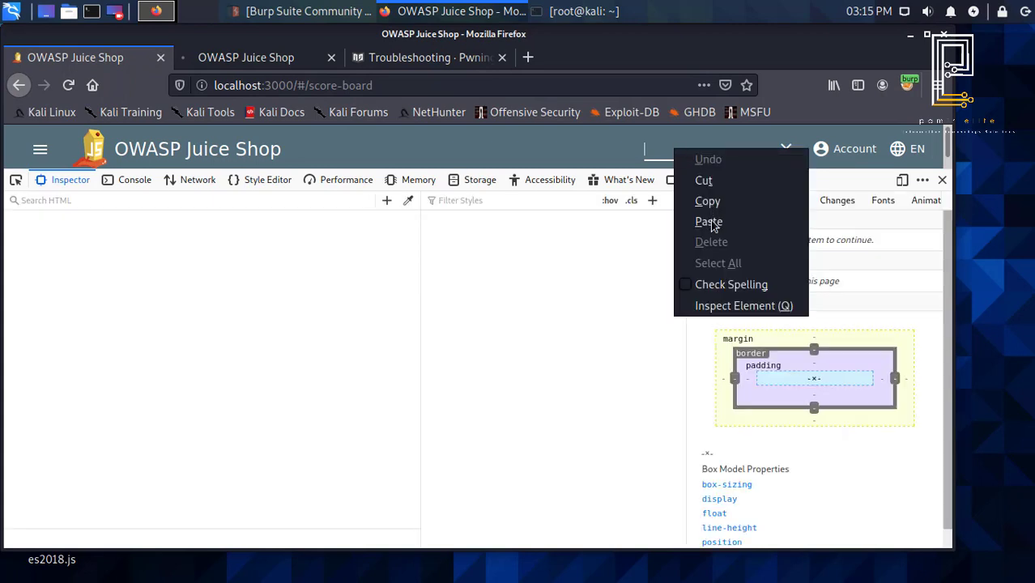
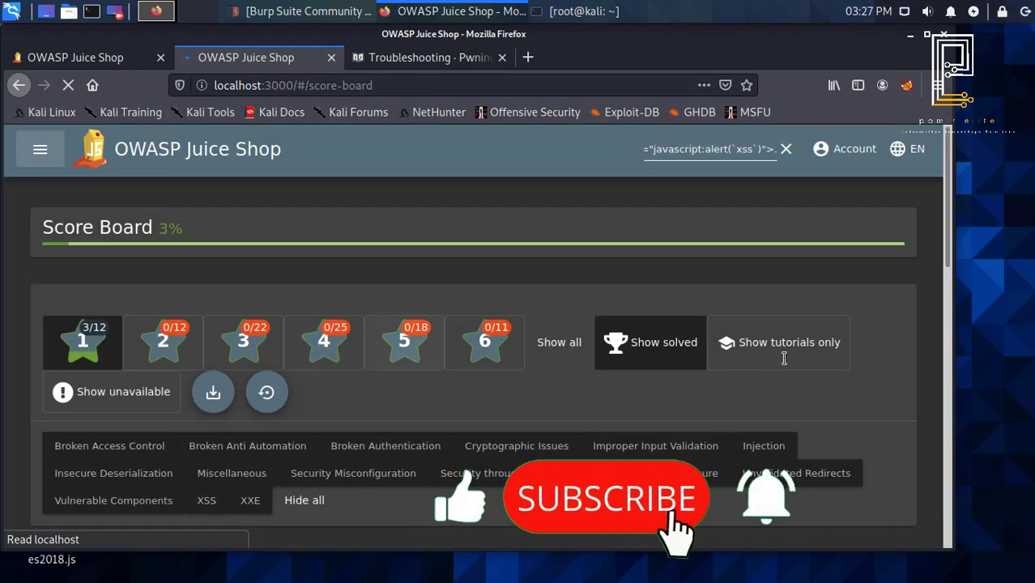
Check the status of the DOM XSS challenge in the score board's challenge list.
left_click_drag(945, 248, 957, 446)
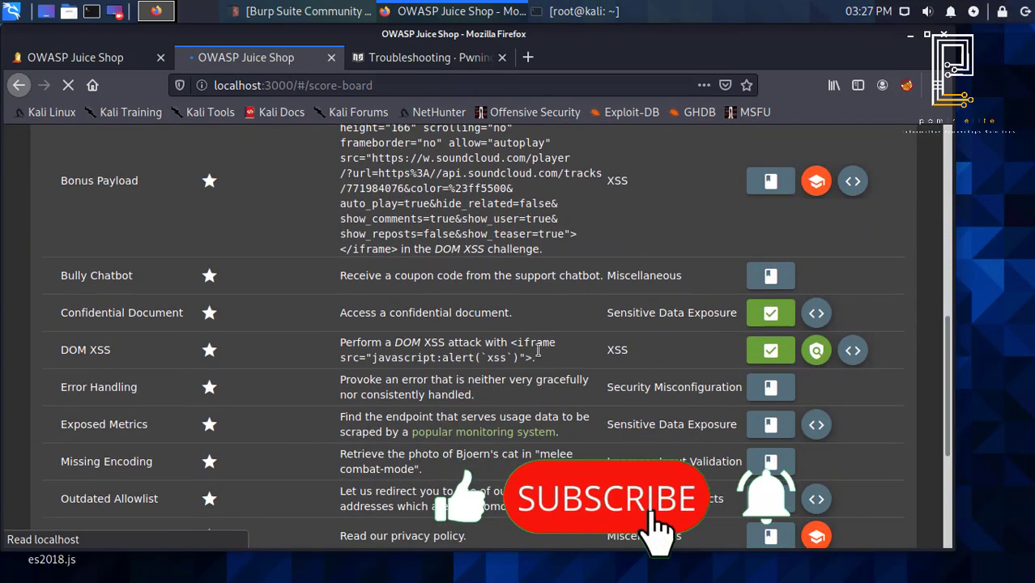